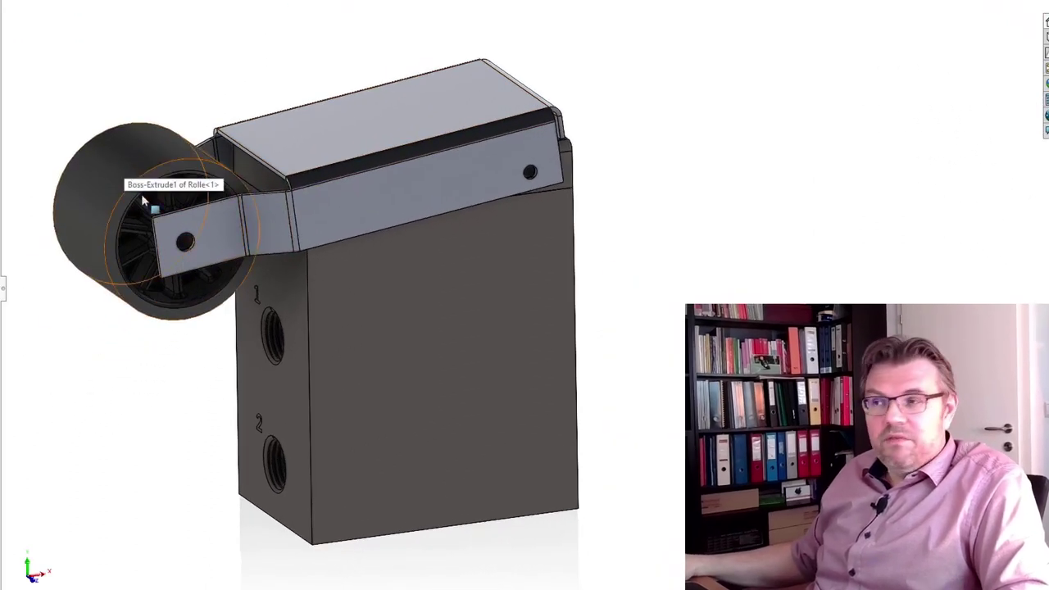
- Swing the roller holder down about its pivot on the valve cover and clear the selection
left_click(233, 241)
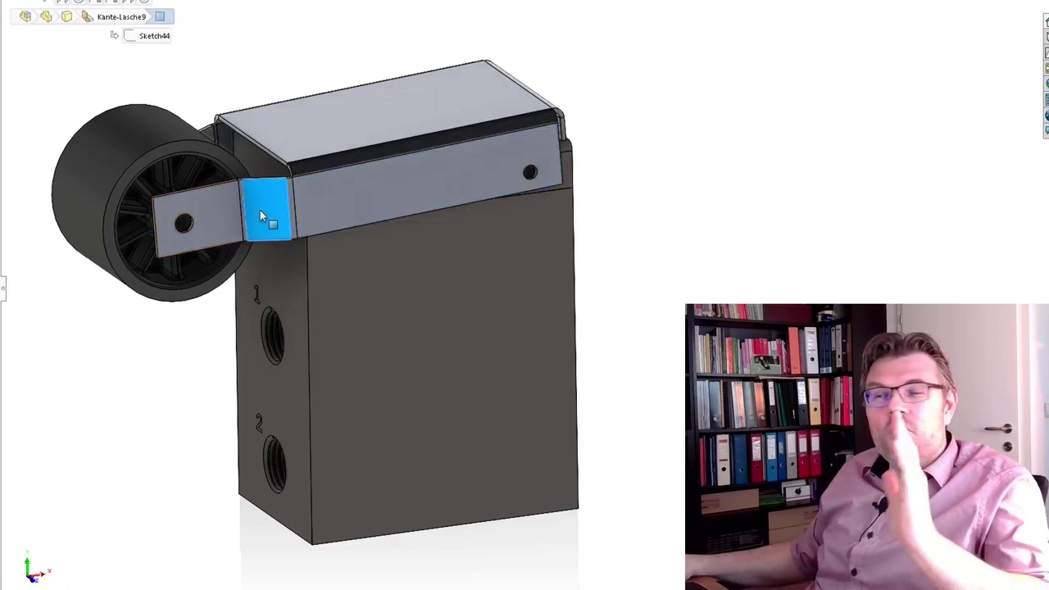
left_click_drag(259, 211, 259, 261)
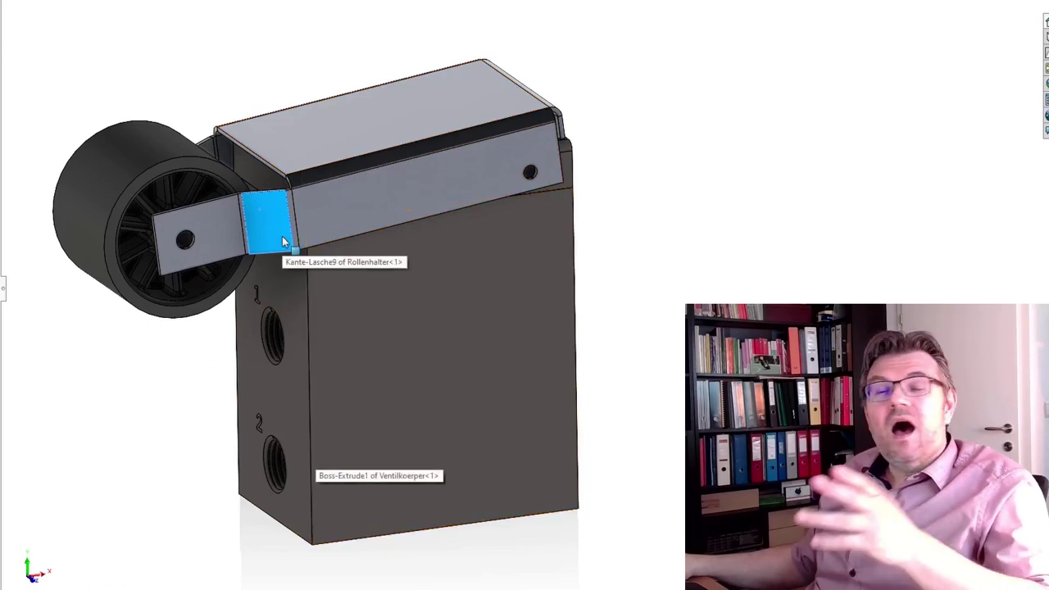
left_click(649, 250)
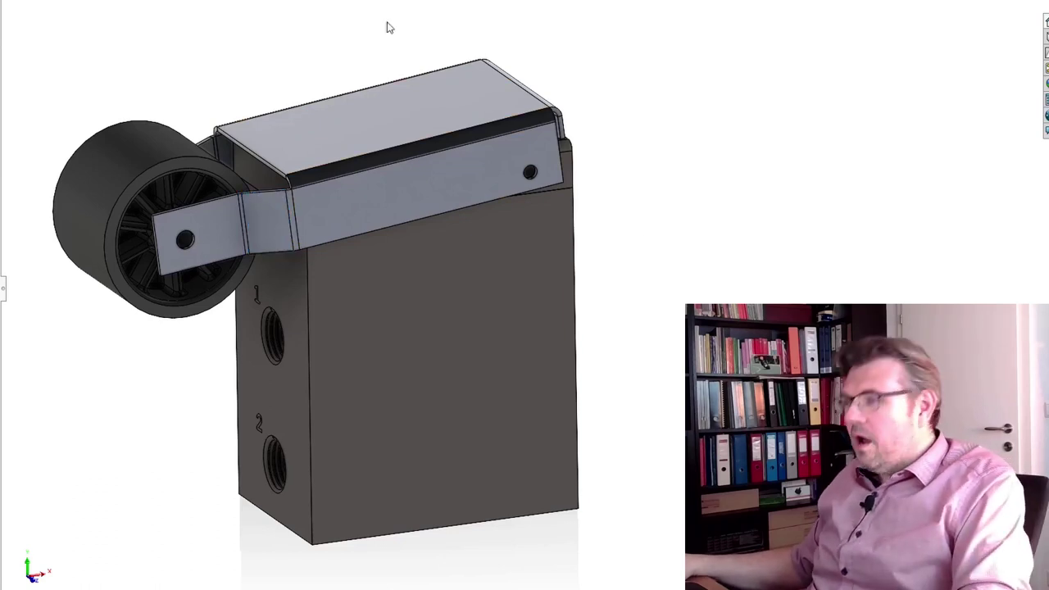
- Apply a section view through the middle of the valve assembly to expose its internal parts
left_click(370, 0)
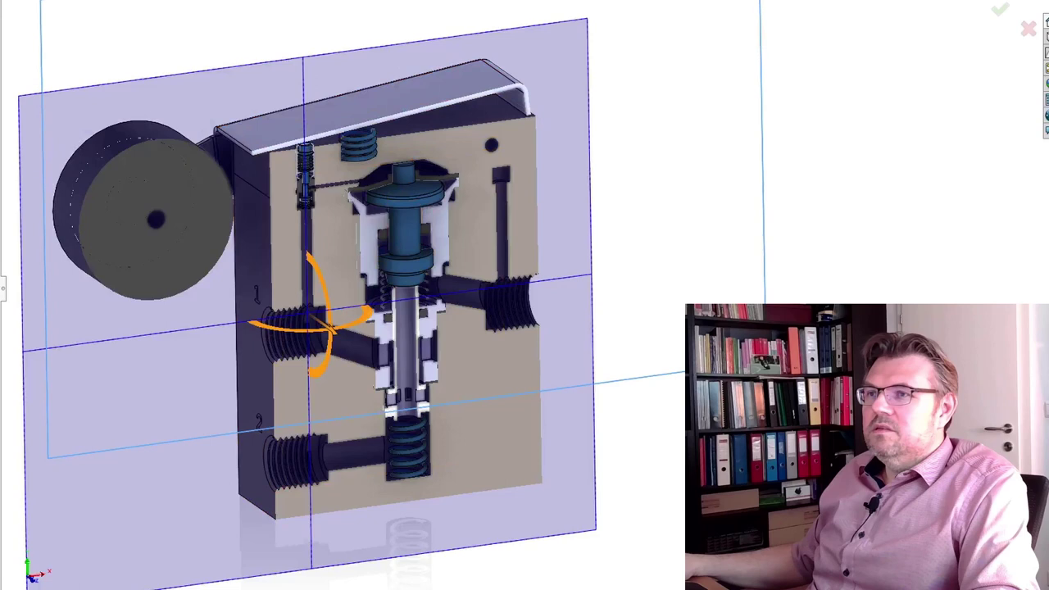
key("Return")
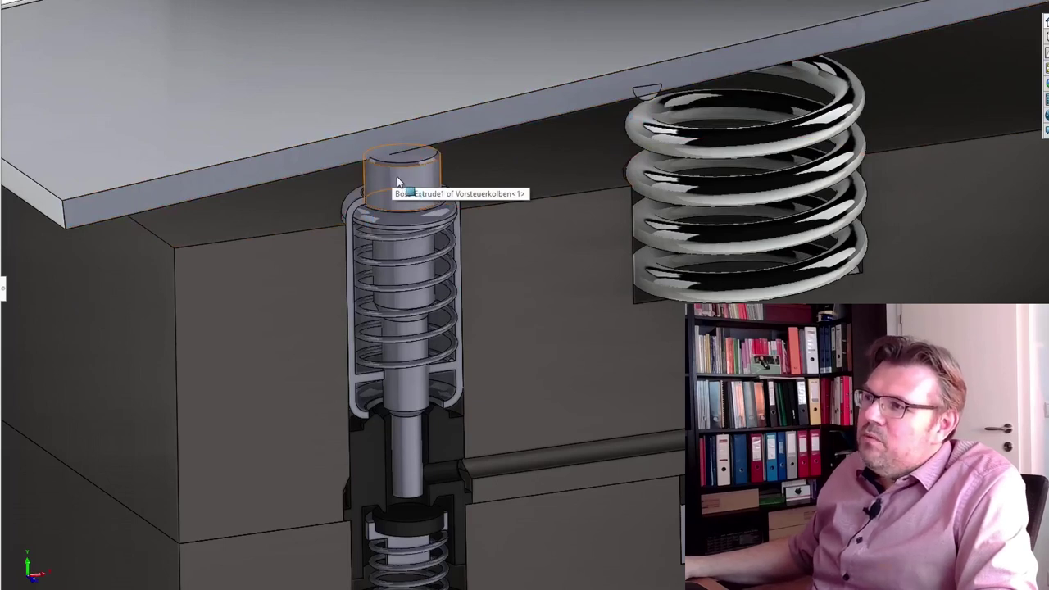
- Slide the spring-loaded valve disc beneath the pilot piston upward inside the pilot insert
left_click(408, 176)
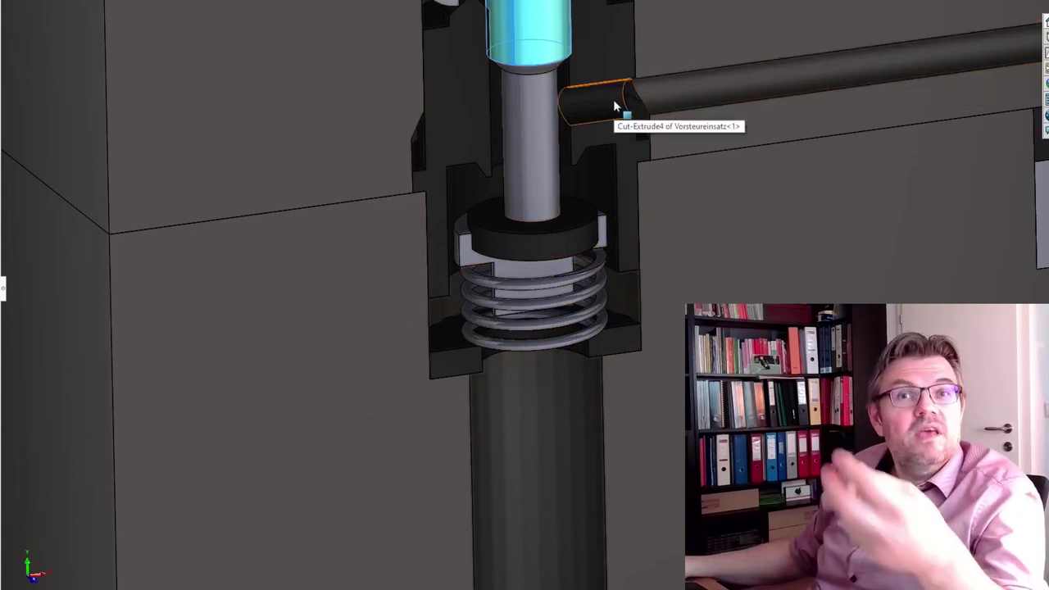
scroll(623, 147, "up", 5)
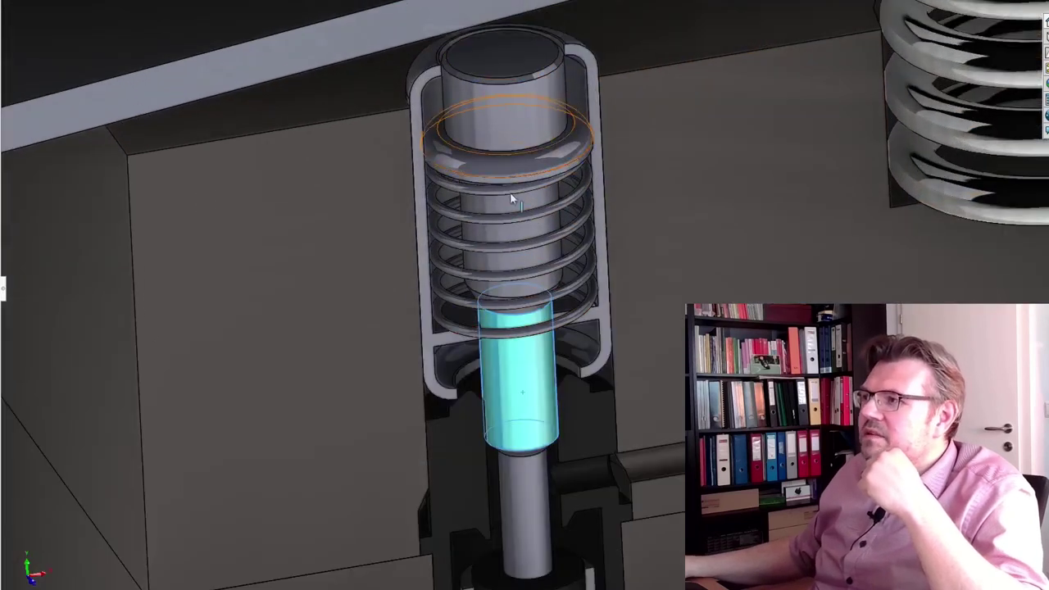
left_click_drag(538, 589, 537, 549)
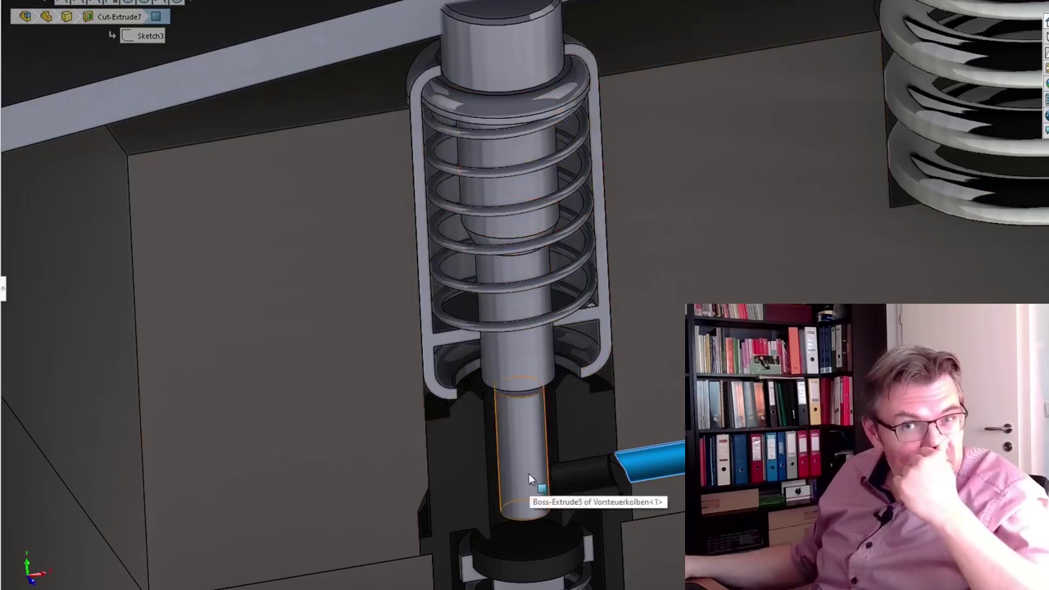
scroll(520, 467, "down", 3)
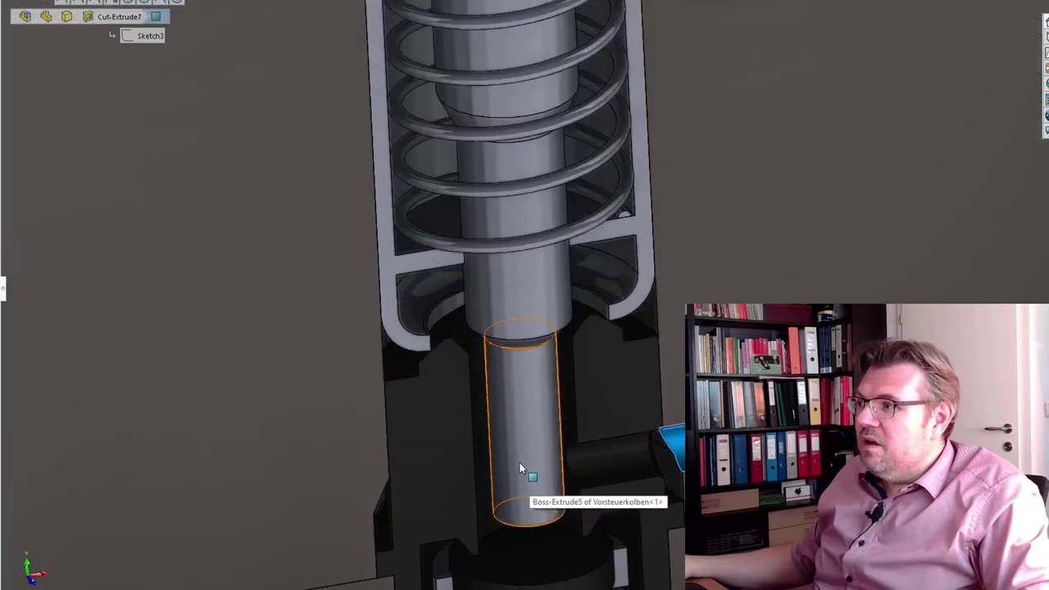
- Examine the hollow valve spindle and the passages that link it with ports 1, 2 and 3
scroll(525, 257, "up", 2)
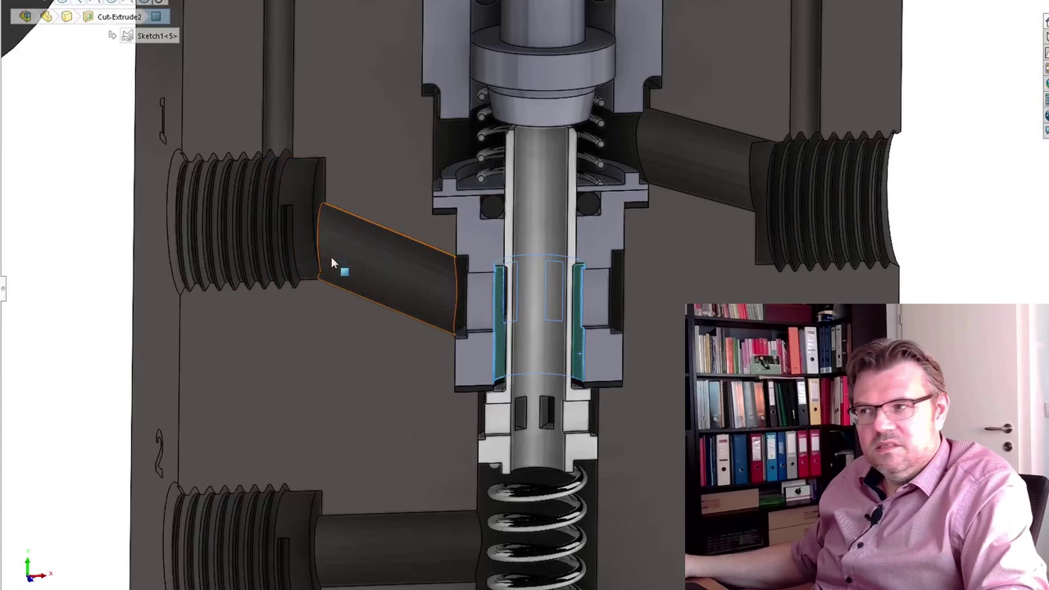
scroll(284, 535, "up", 1)
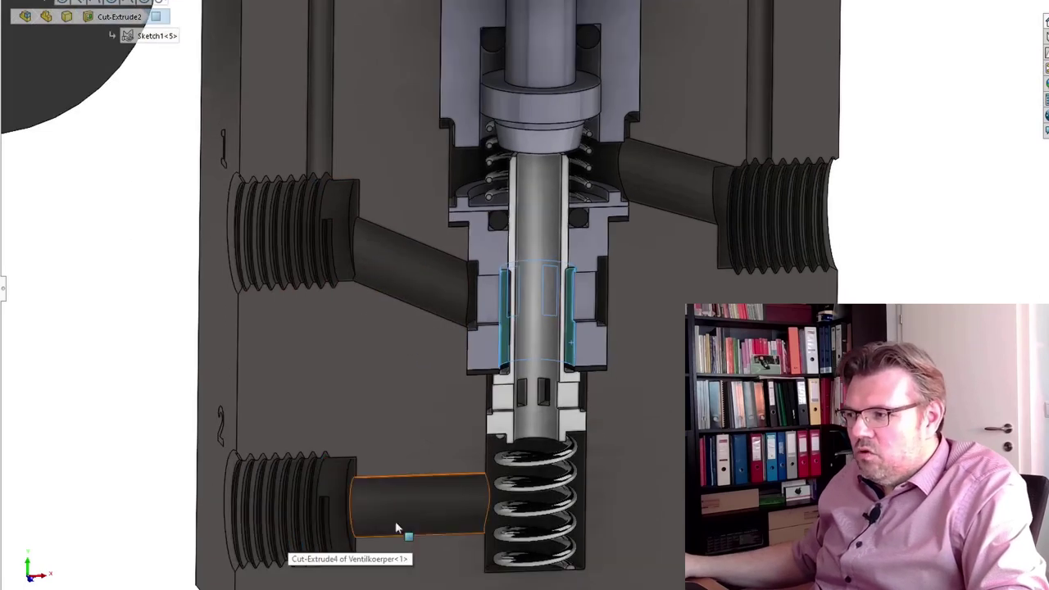
scroll(428, 495, "down", 5)
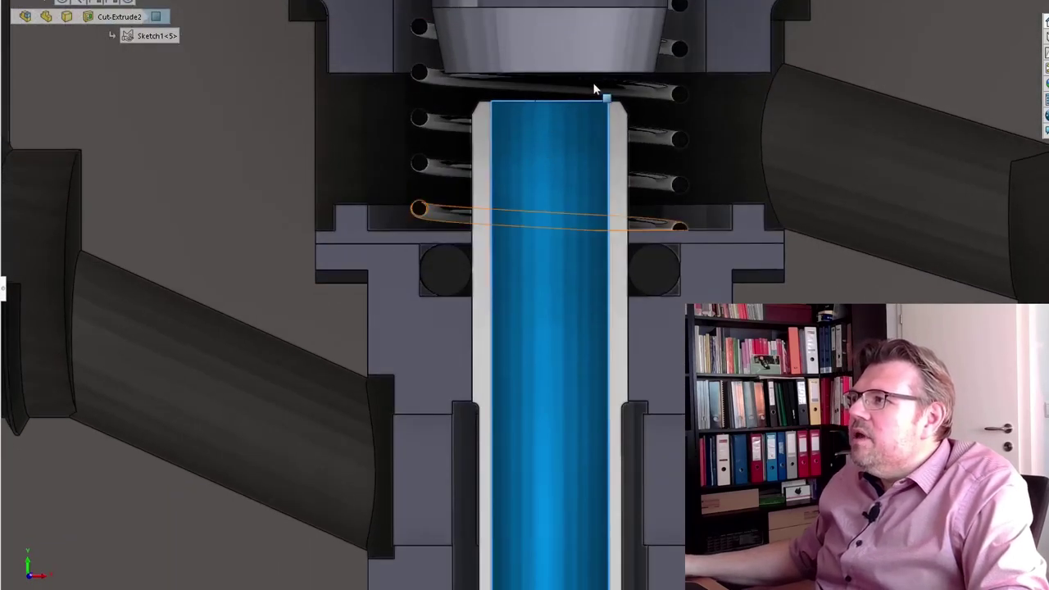
left_click_drag(855, 245, 742, 266)
scroll(825, 161, "up", 6)
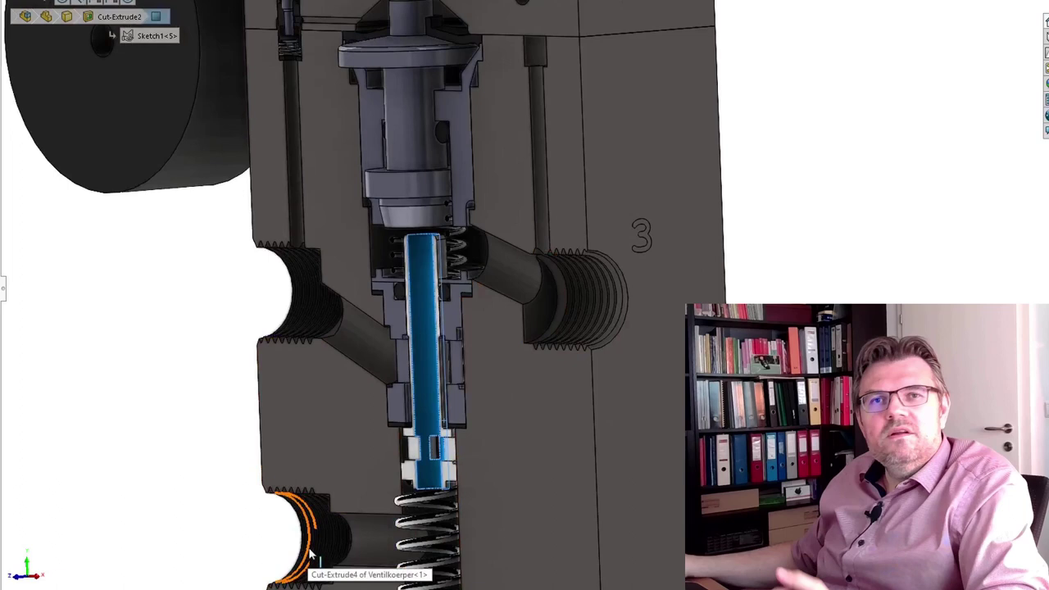
scroll(314, 556, "up", 2)
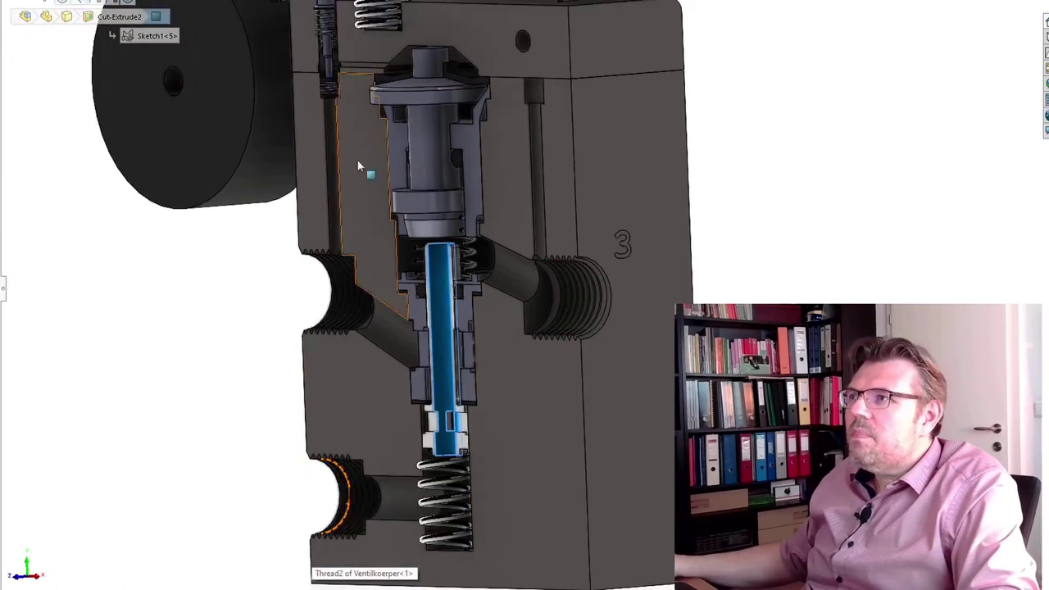
scroll(337, 51, "down", 5)
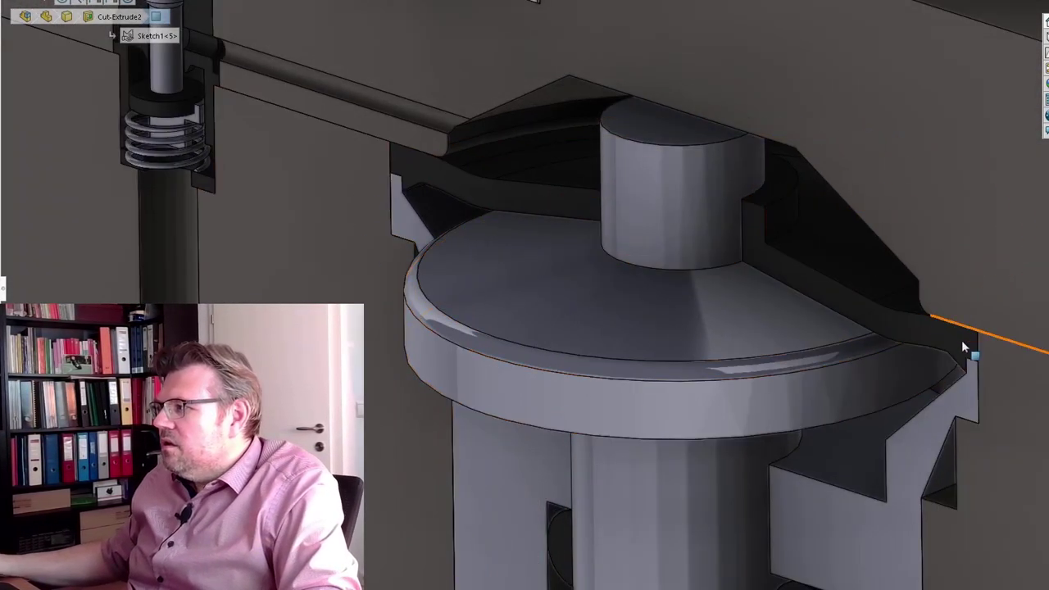
- Highlight the valve piston's conical face, the chamber roof above the diaphragm and the piston's upper pin in turn
left_click(464, 189)
left_click(588, 327)
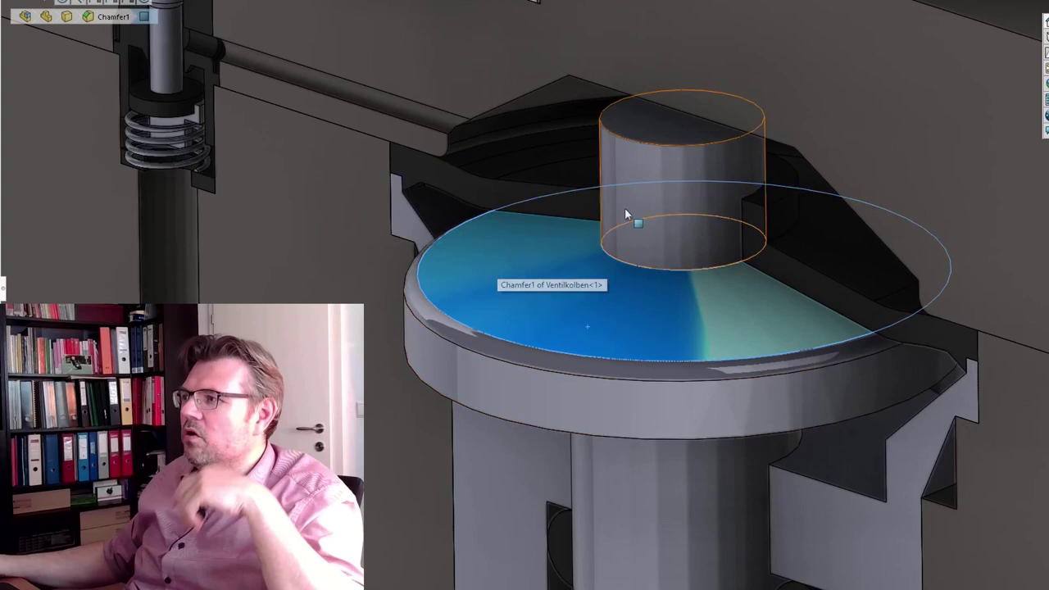
left_click(561, 93)
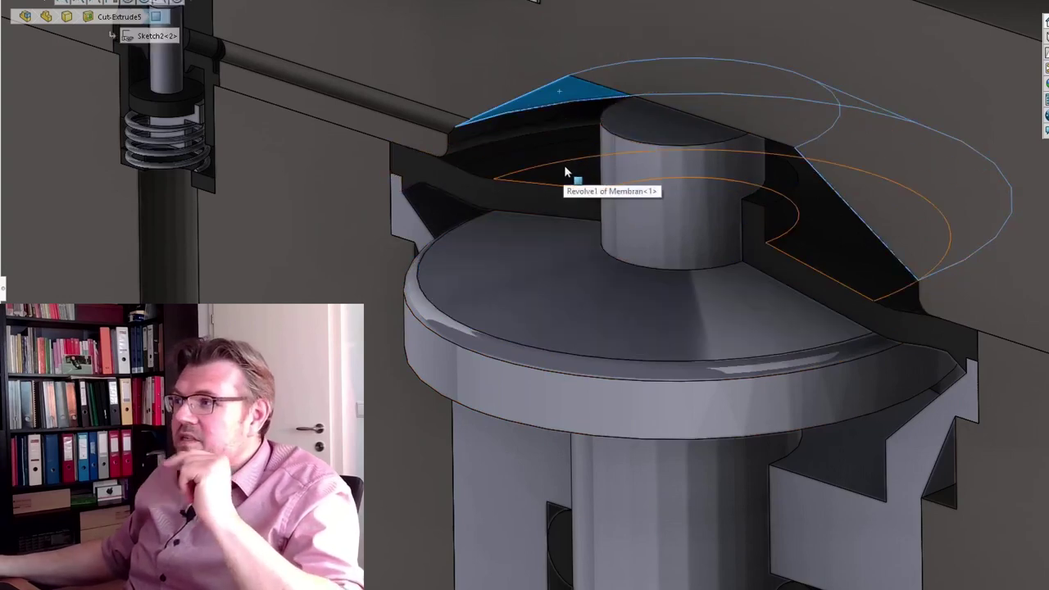
left_click(652, 188)
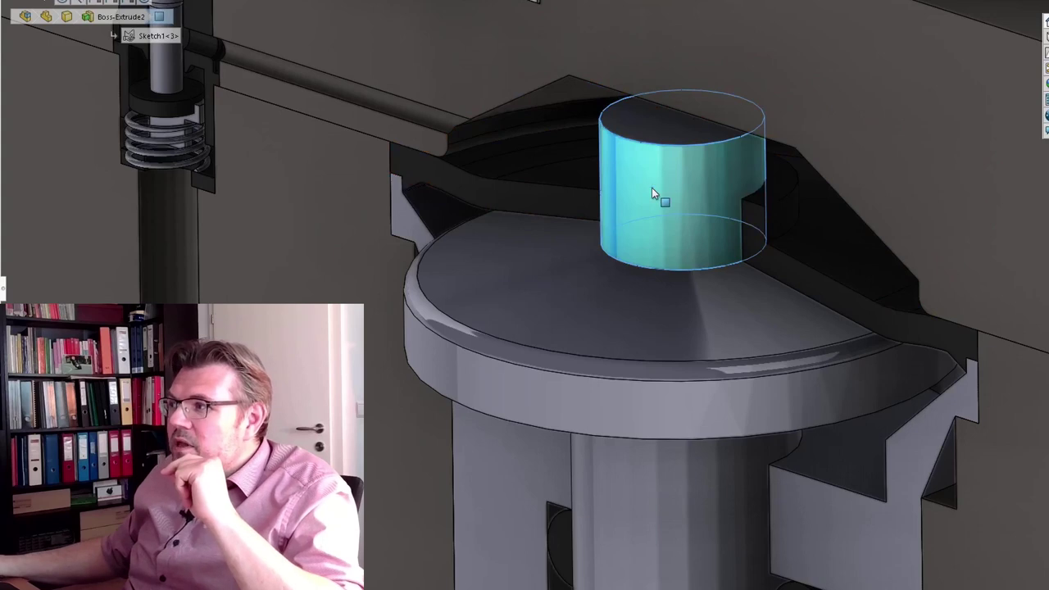
- Slide the main valve piston down until its lower end meets the hollow valve spindle
left_click_drag(652, 191, 651, 206)
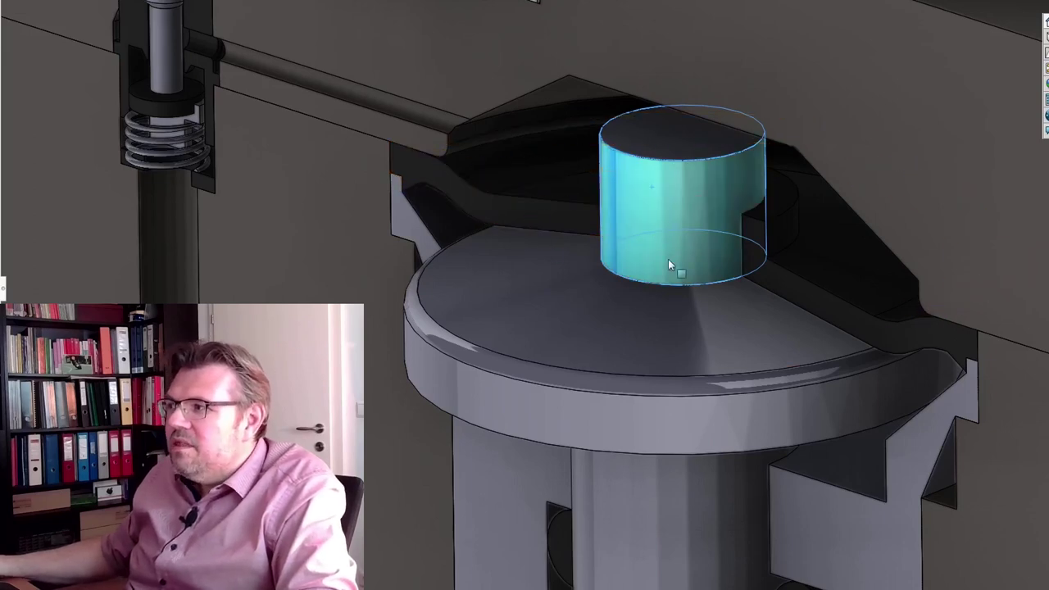
left_click_drag(663, 215, 664, 226)
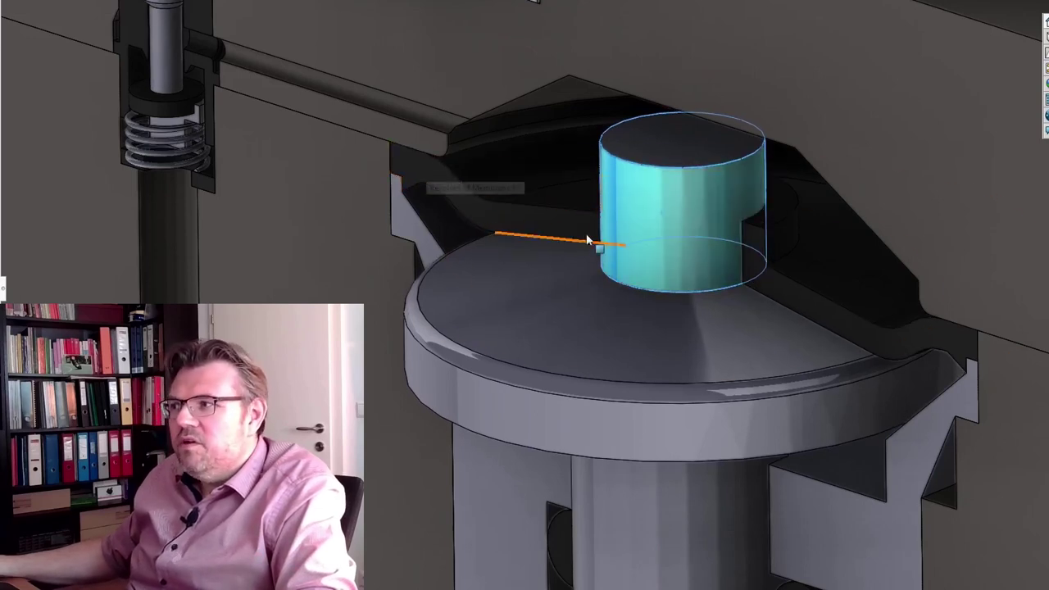
left_click_drag(625, 510, 651, 432)
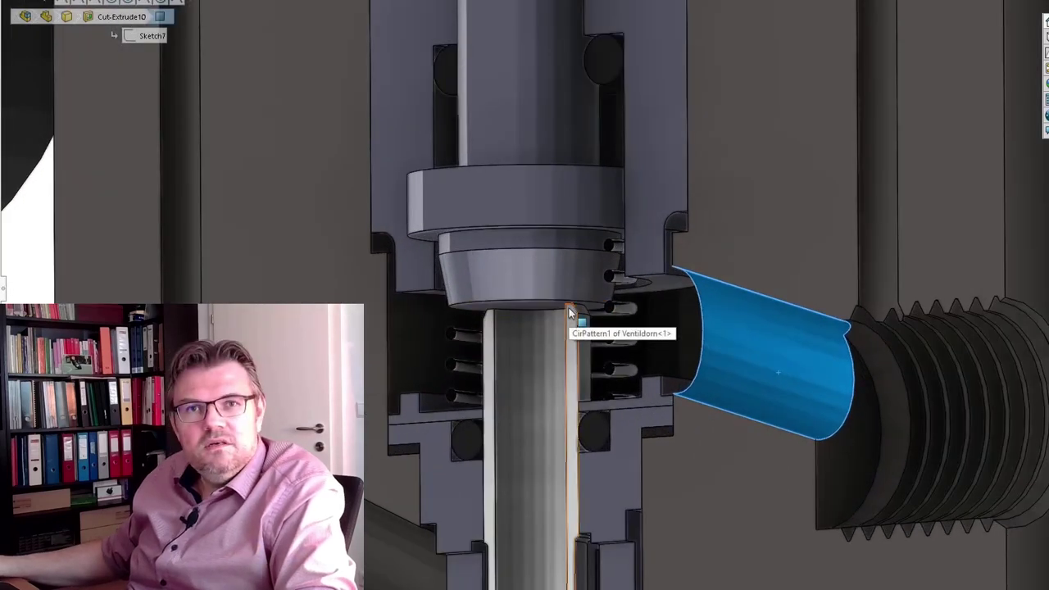
- Push the main valve piston further down with the spindle until its upper flange rests on the housing shoulder
scroll(542, 245, "up", 5)
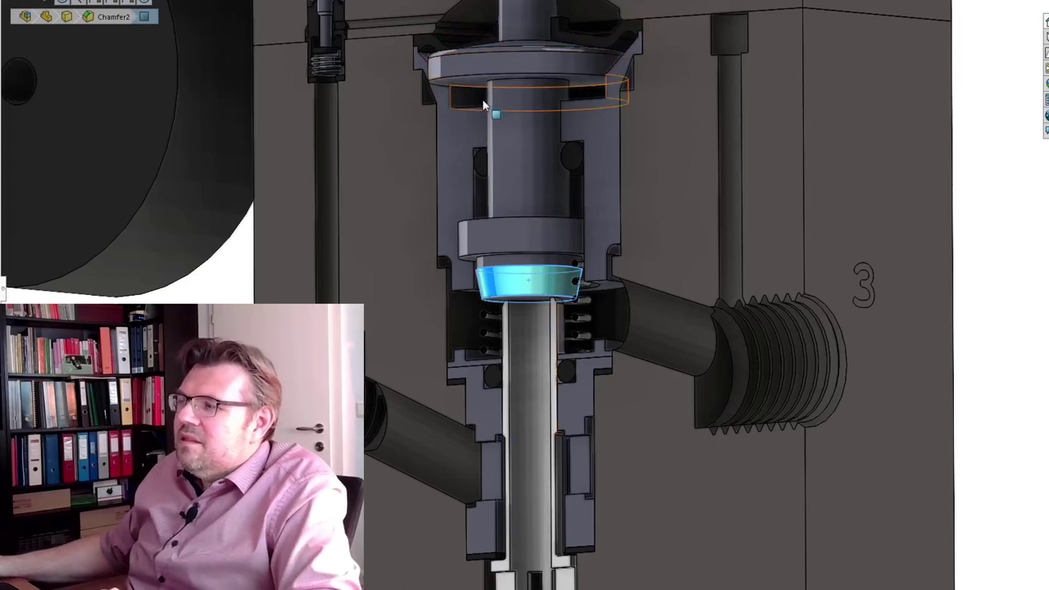
scroll(492, 163, "down", 2)
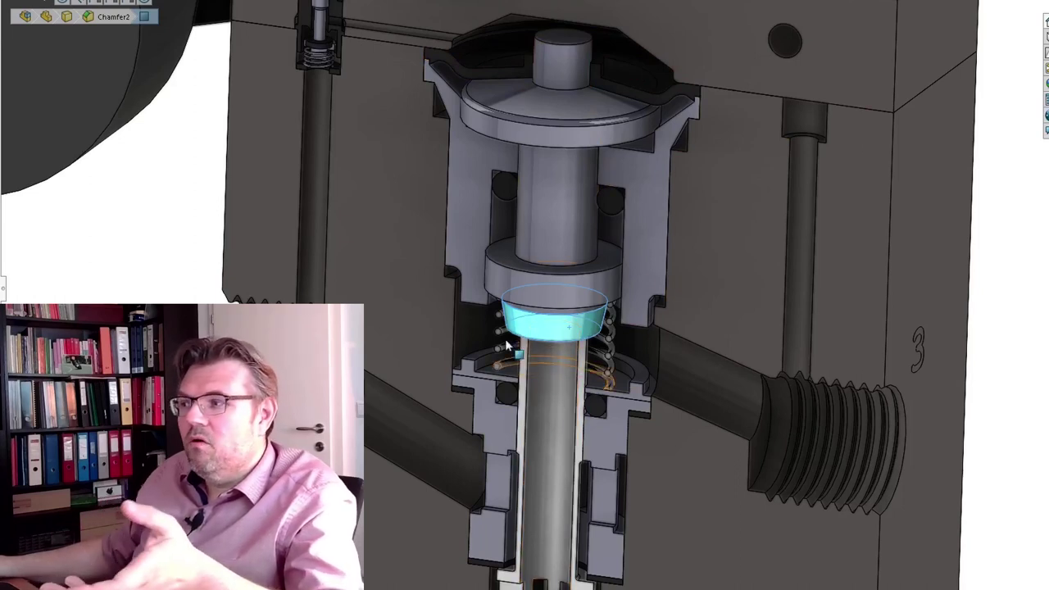
left_click(538, 297)
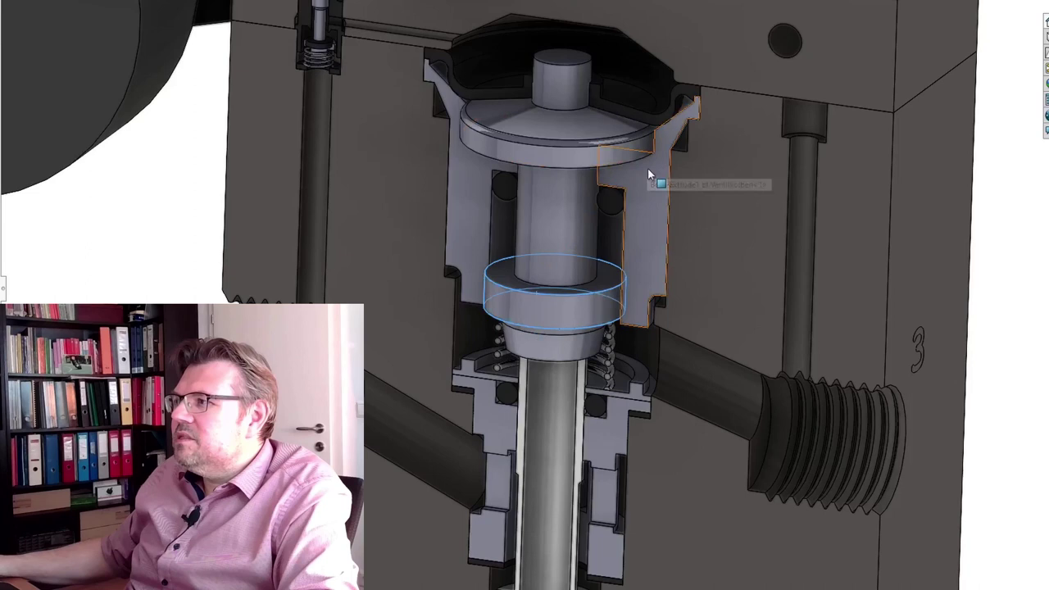
left_click_drag(643, 162, 641, 130)
scroll(640, 133, "up", 5)
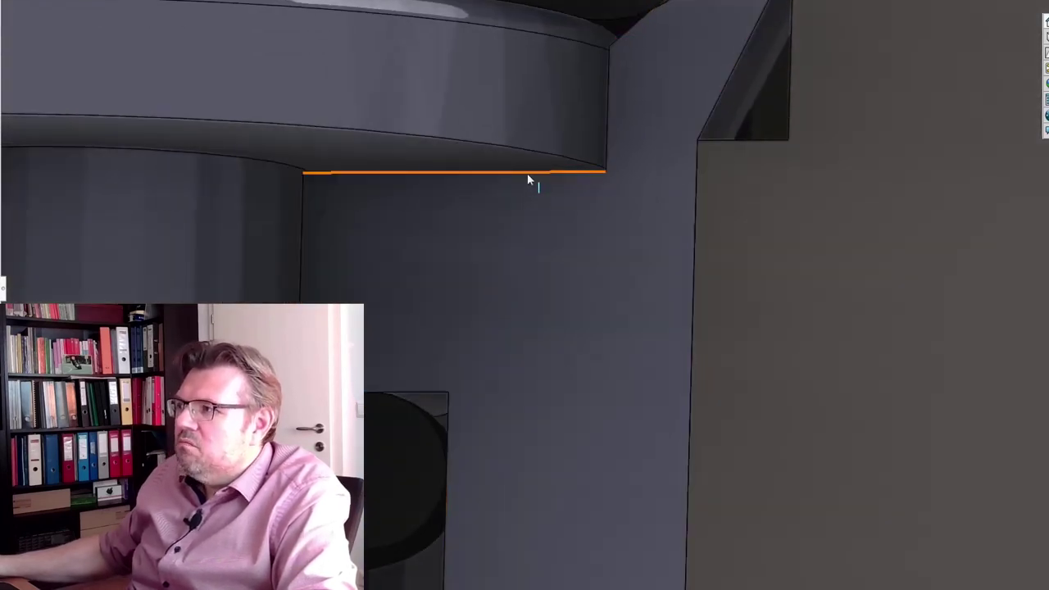
- Swing the roller holder up, away from the pilot piston
scroll(527, 173, "down", 5)
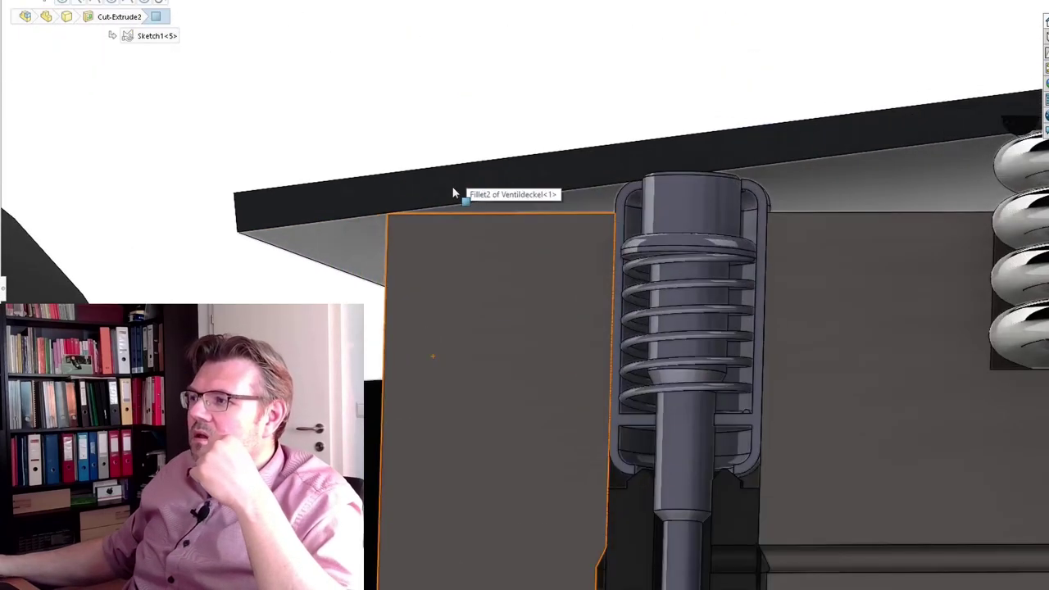
scroll(460, 186, "down", 1)
left_click_drag(460, 185, 493, 17)
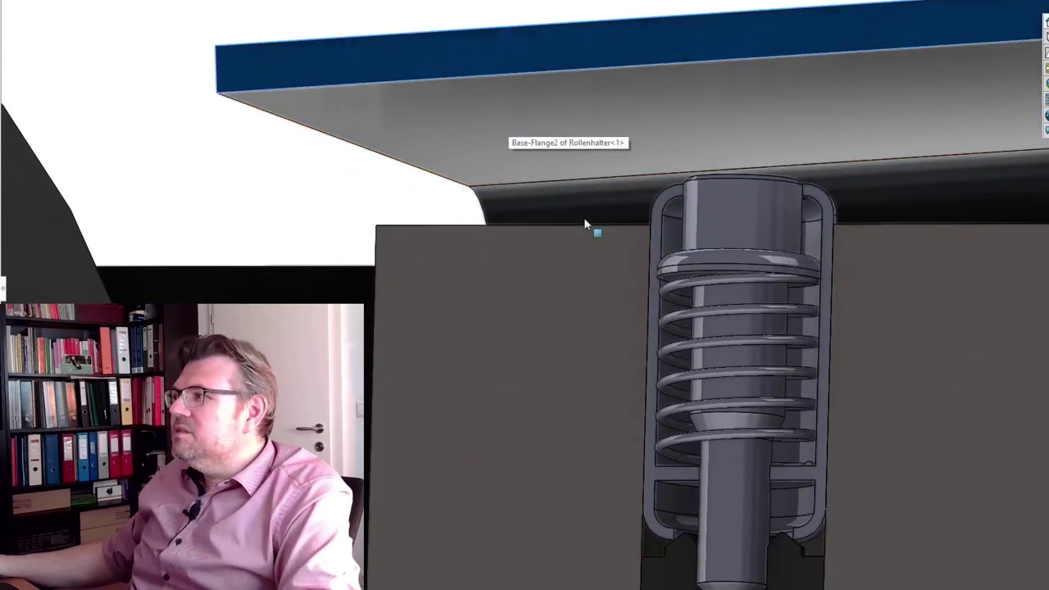
- Slide the pilot valve disc up against its seat to close the pilot passage, and rebuild the assembly
scroll(618, 258, "up", 4)
scroll(641, 510, "down", 4)
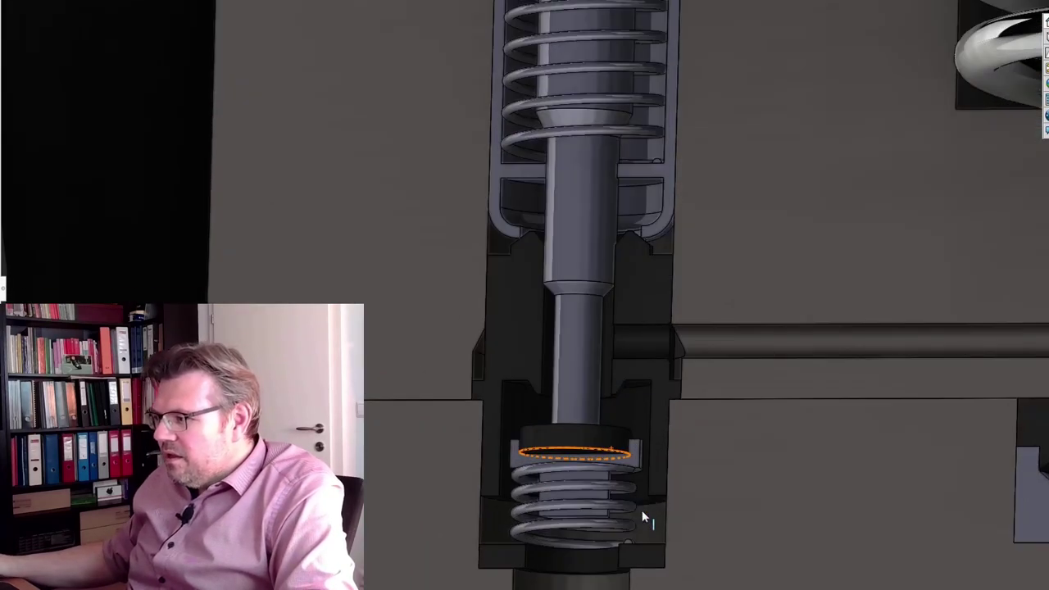
left_click_drag(631, 460, 635, 439)
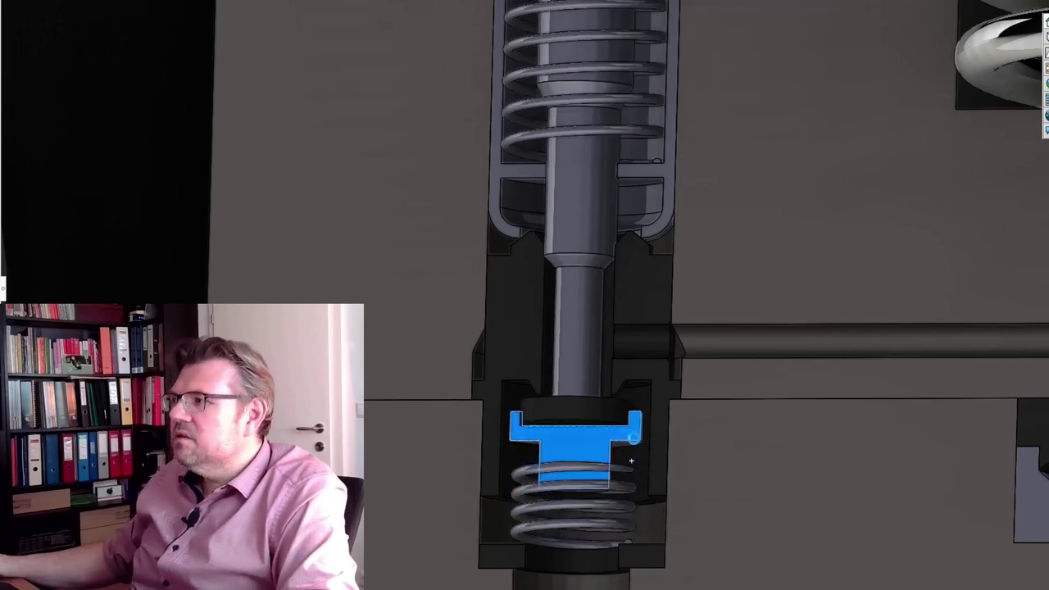
key("ctrl+b")
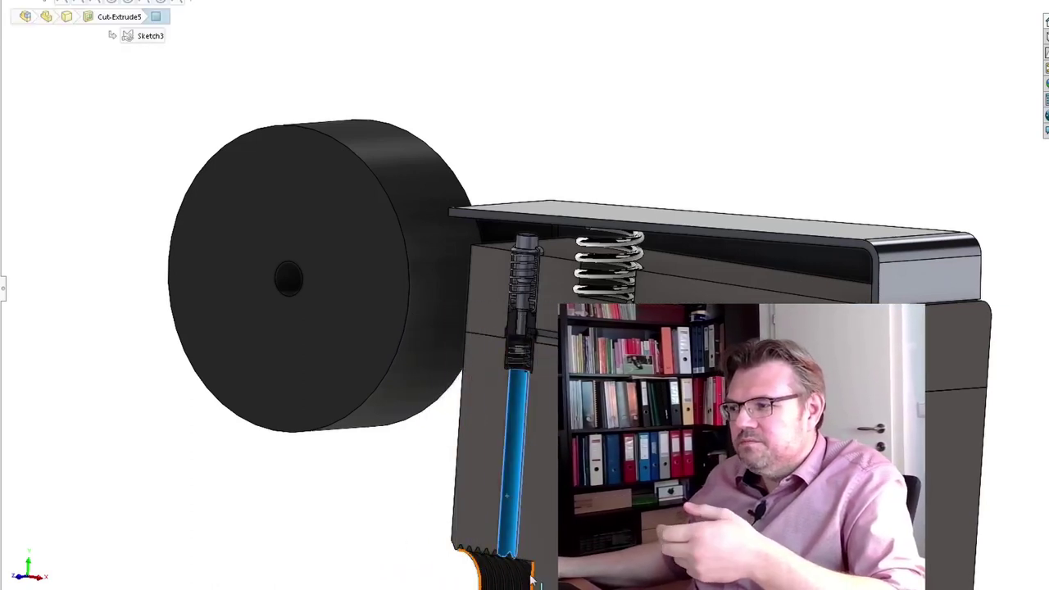
- Highlight the vertical bores above ports 1 and 3 in turn and examine their connection to the valve cover
scroll(570, 504, "up", 5)
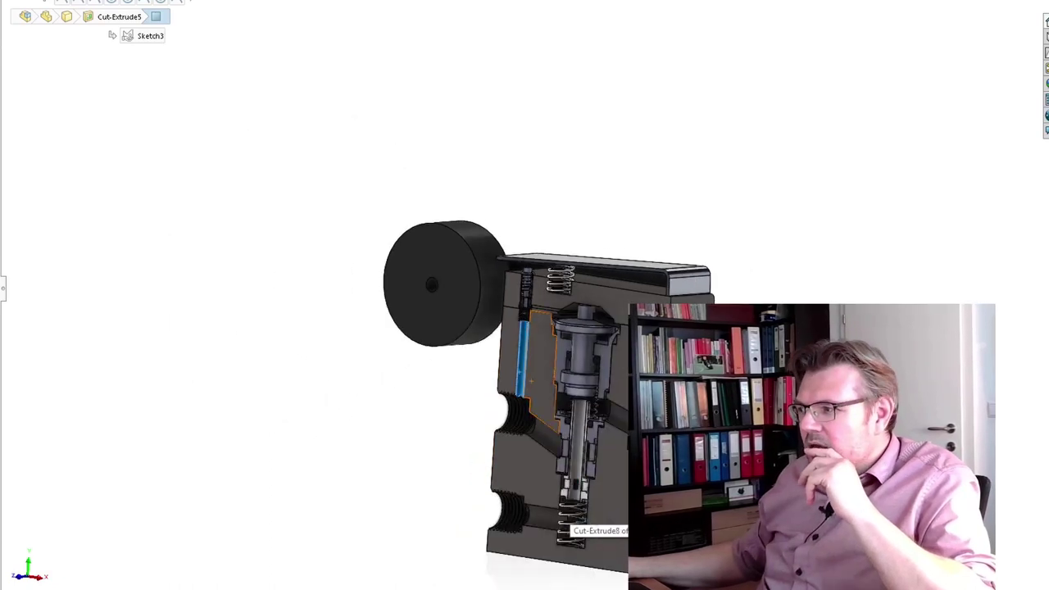
scroll(651, 451, "down", 4)
left_click(631, 306)
scroll(637, 306, "down", 1)
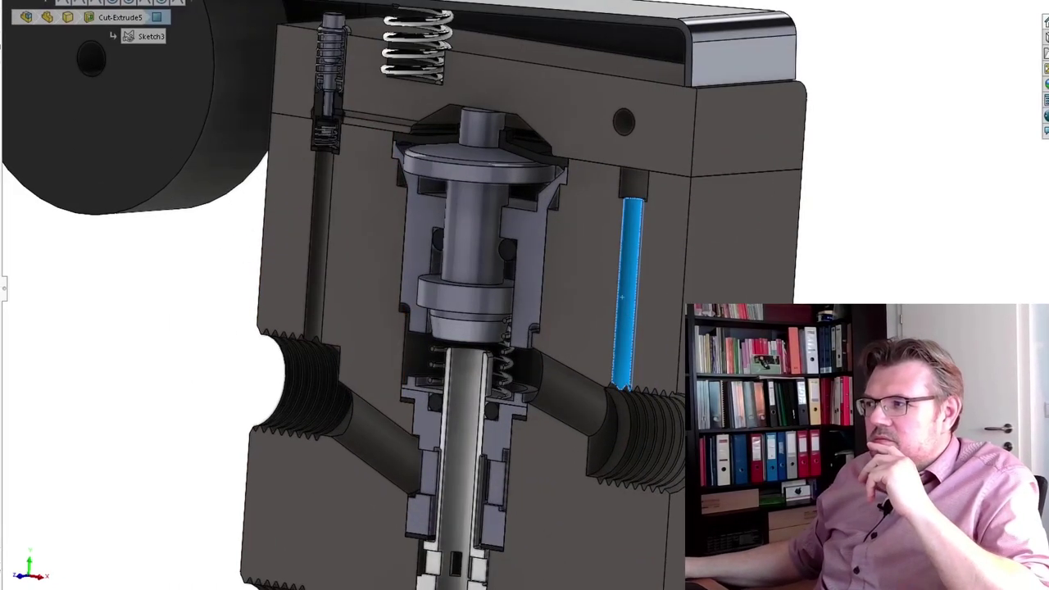
left_click(319, 241)
left_click(627, 303)
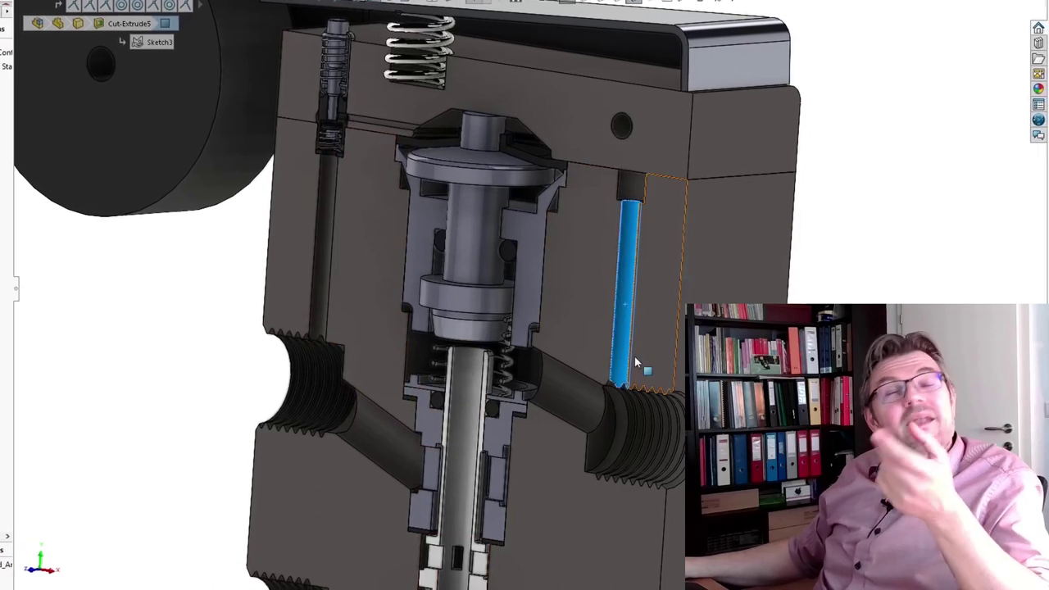
scroll(635, 362, "up", 2)
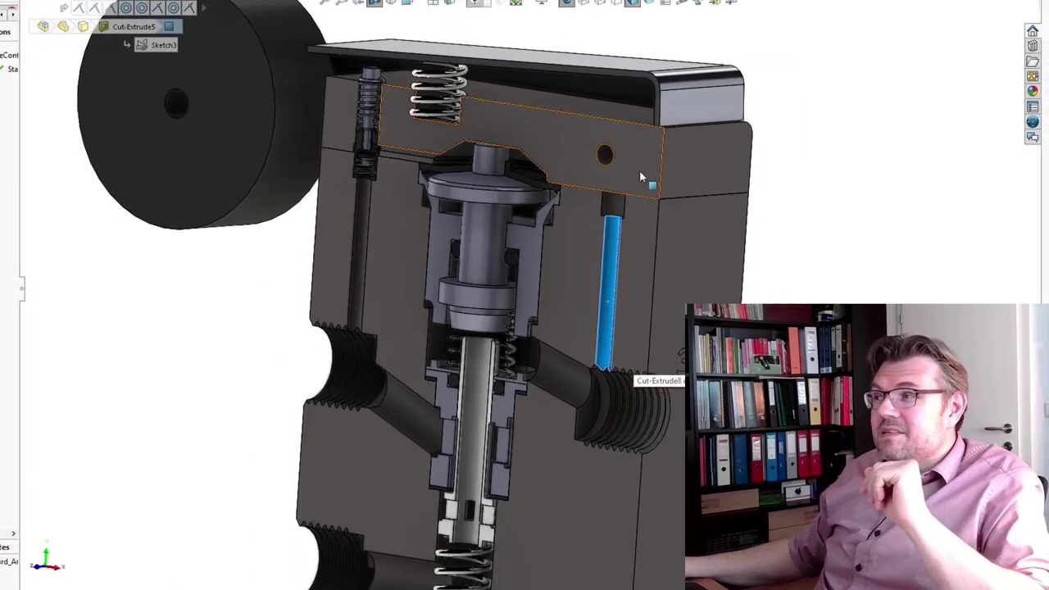
scroll(642, 177, "down", 3)
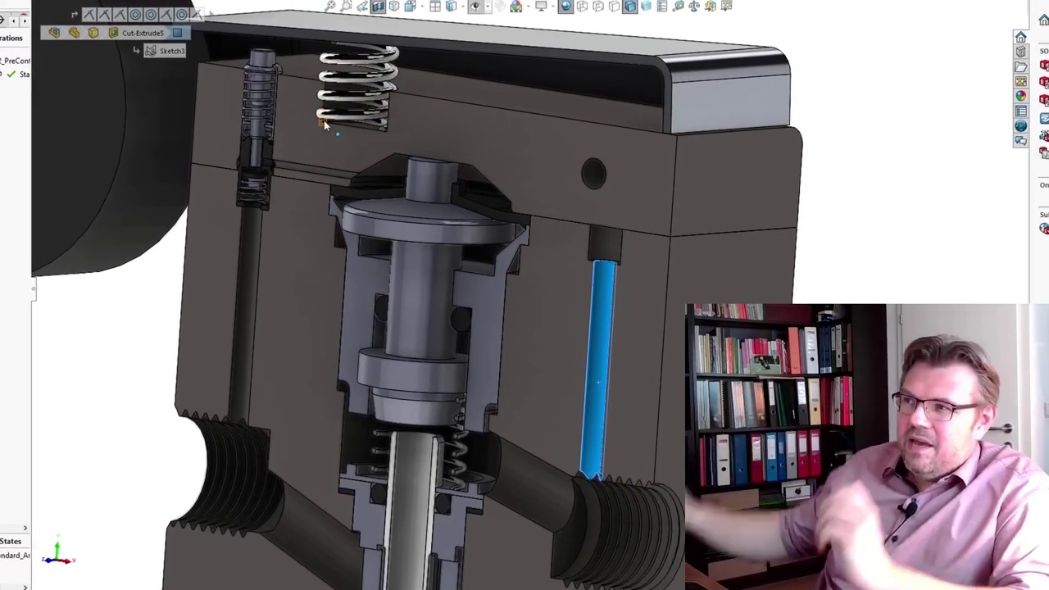
- Highlight the valve cover's cut face and examine the sectioned valve from the sides of ports 1 and 3
left_click(436, 131)
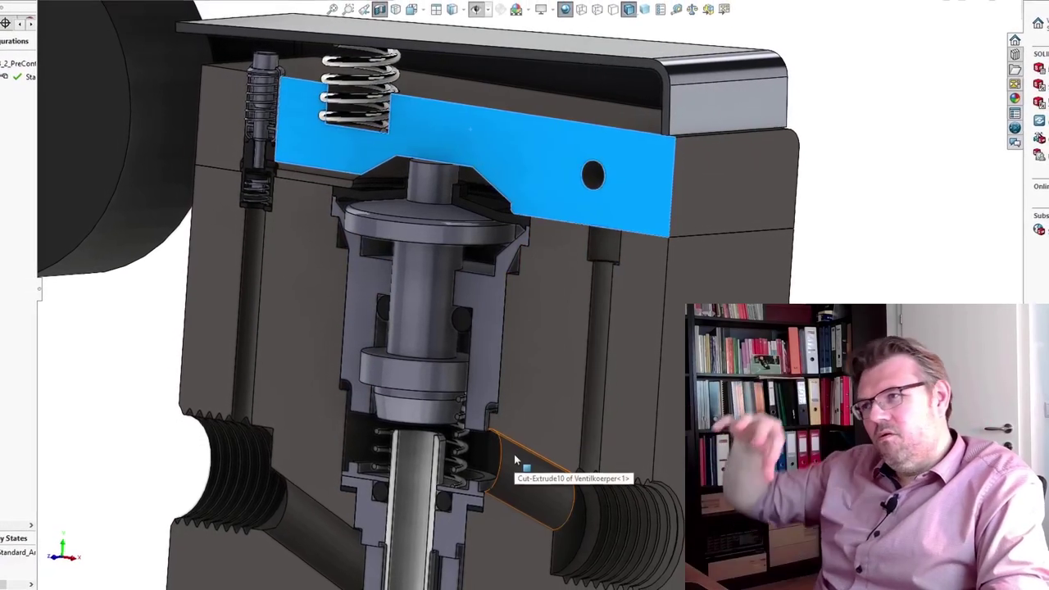
scroll(634, 528, "up", 4)
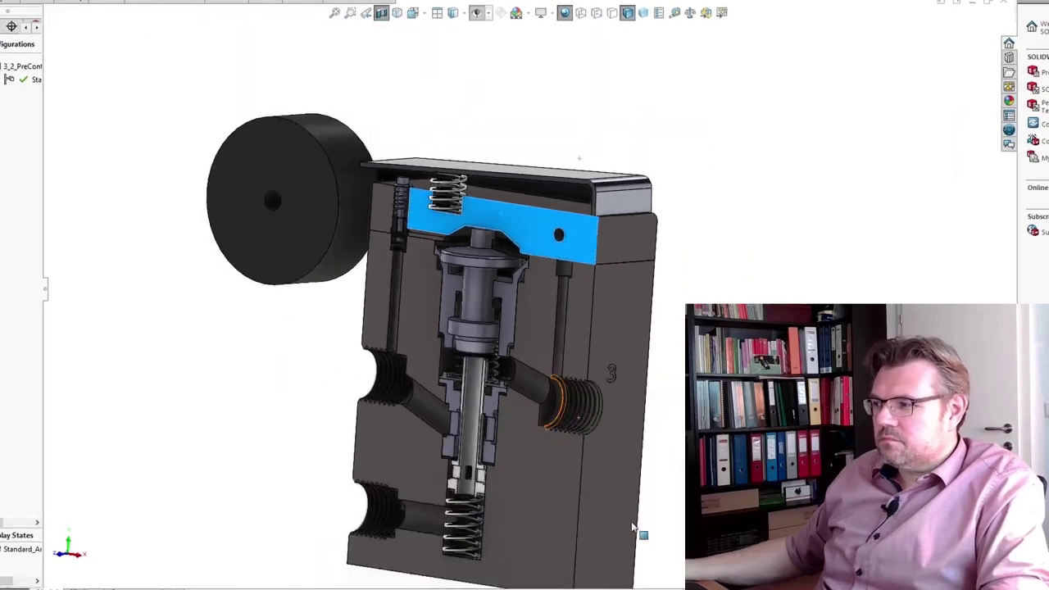
scroll(594, 355, "down", 5)
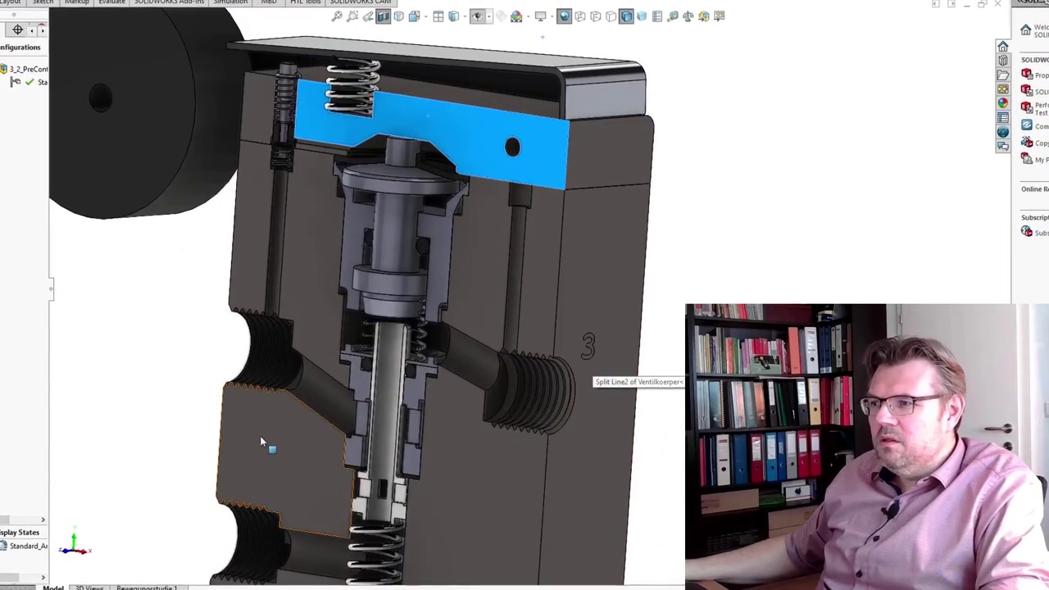
left_click_drag(261, 437, 401, 477)
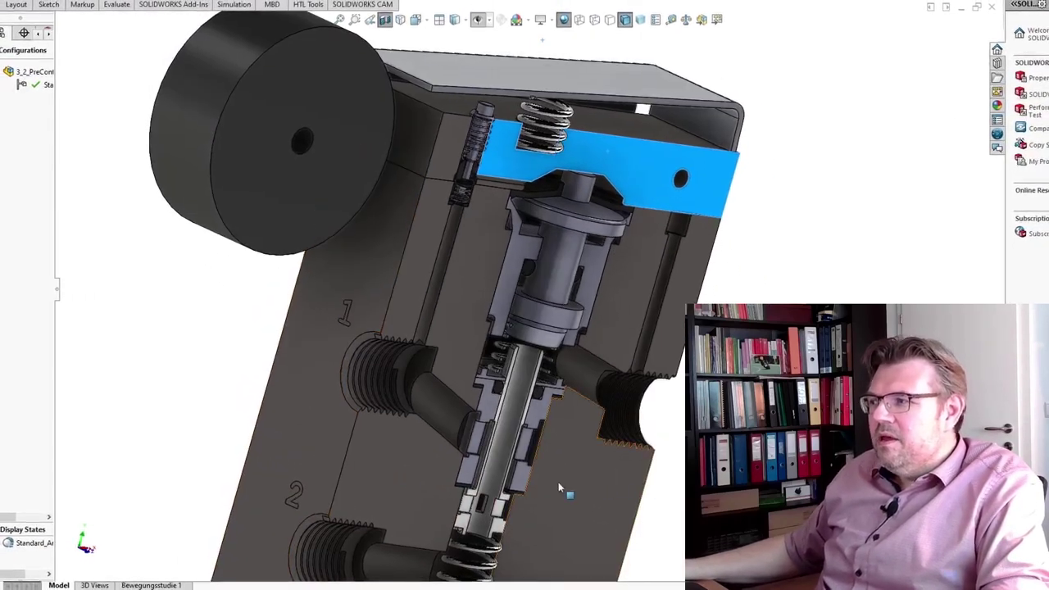
left_click_drag(558, 488, 536, 323)
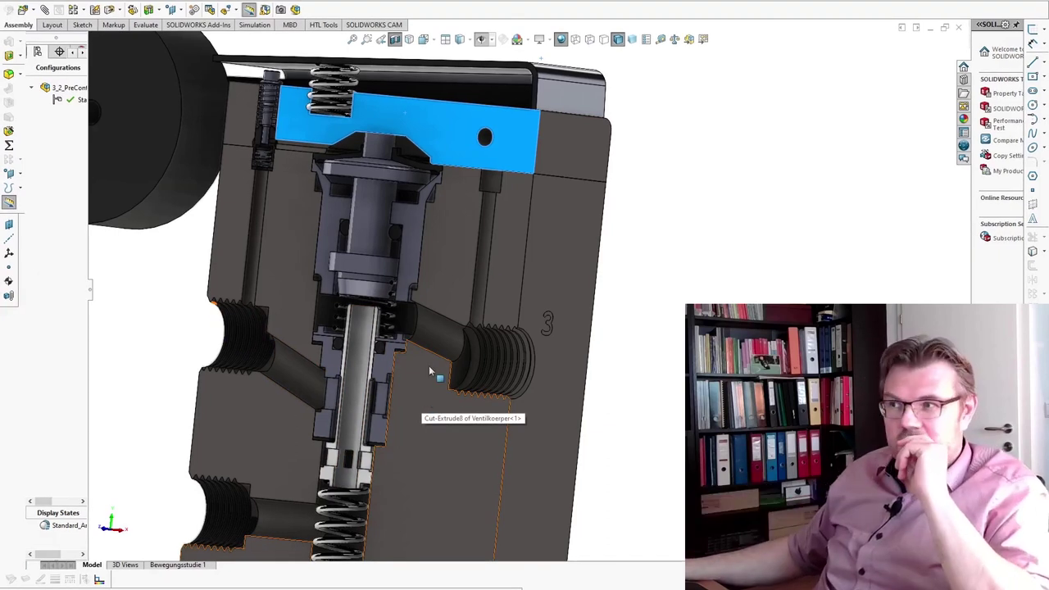
- Highlight the housing's cut face between the pilot bore and main piston, clear the selection, and examine the whole sectioned valve
left_click(286, 229)
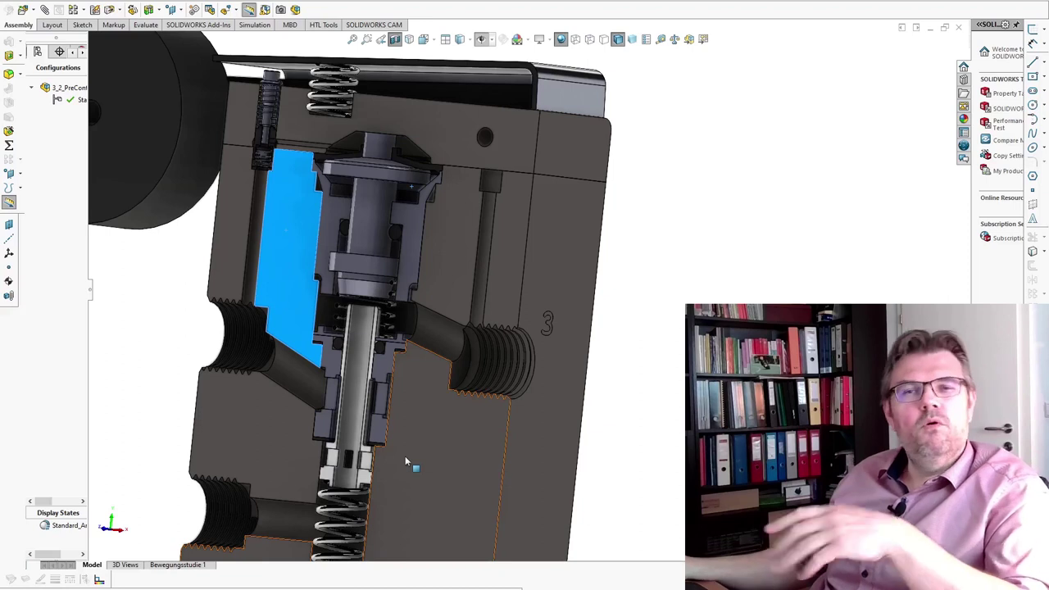
left_click(600, 432)
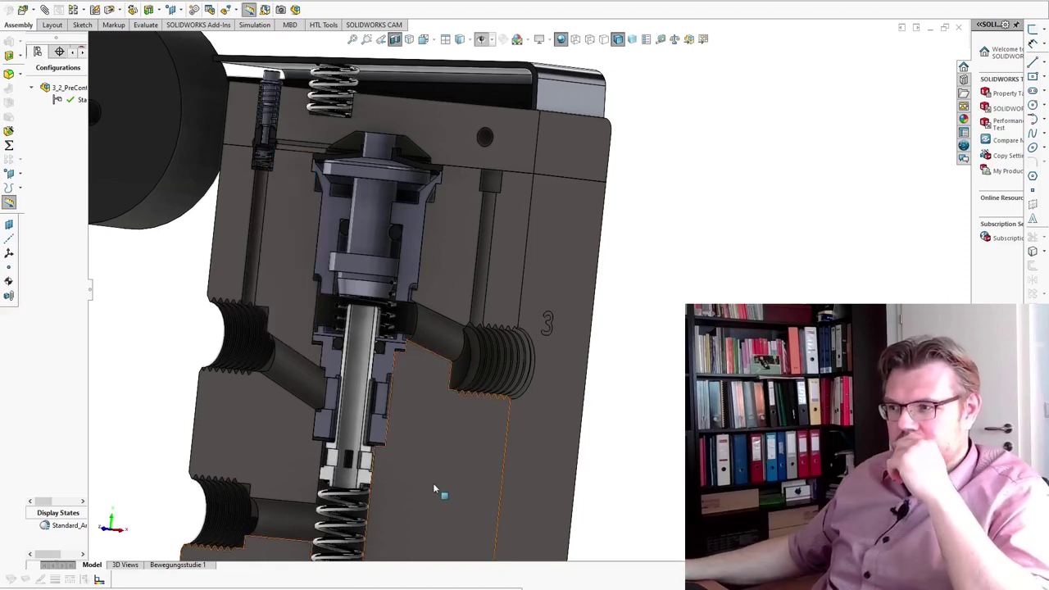
left_click_drag(397, 510, 474, 531)
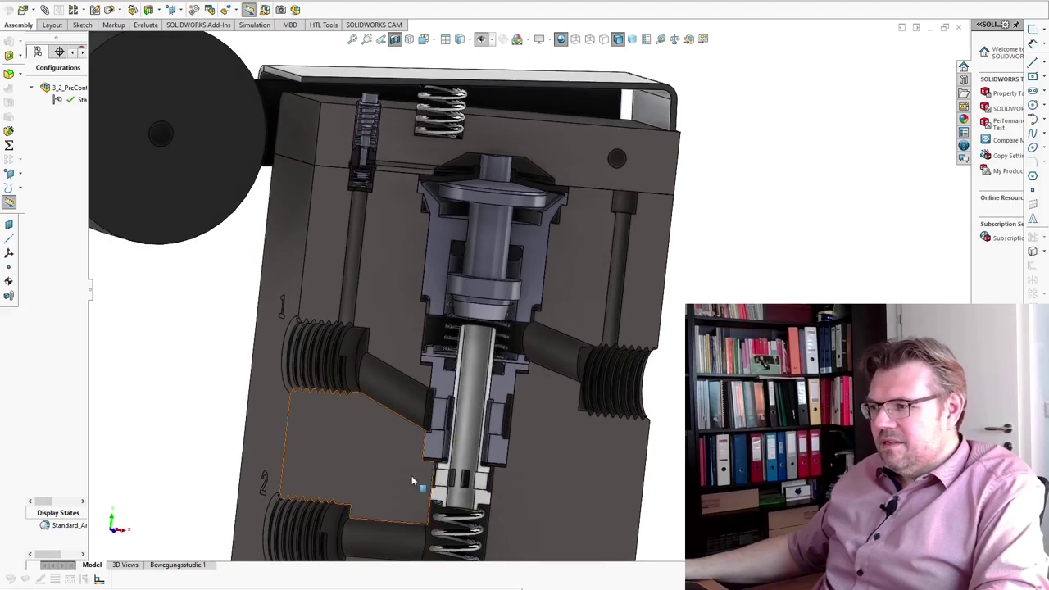
left_click_drag(402, 473, 427, 534)
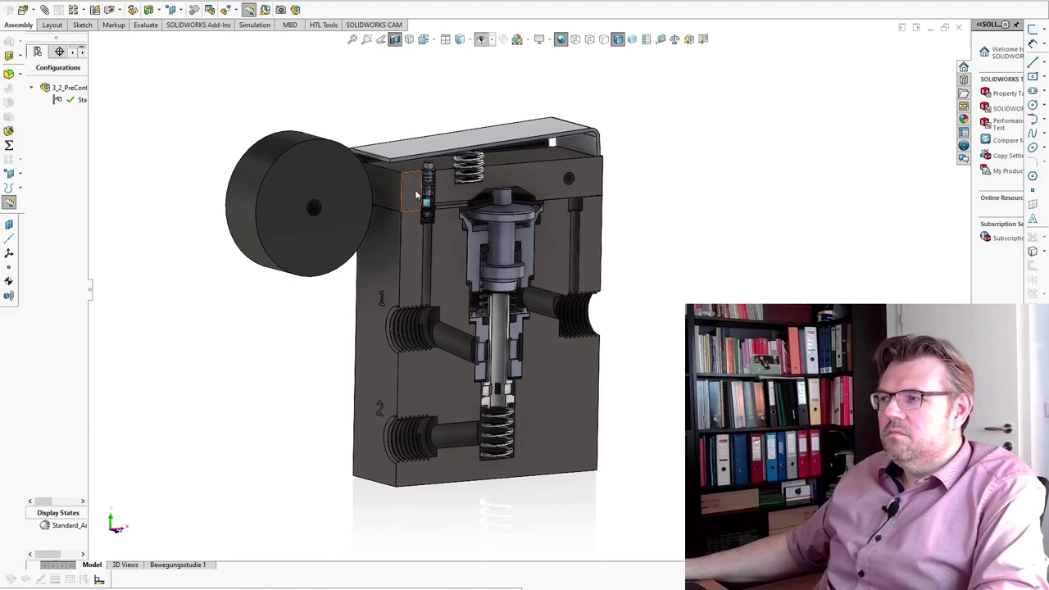